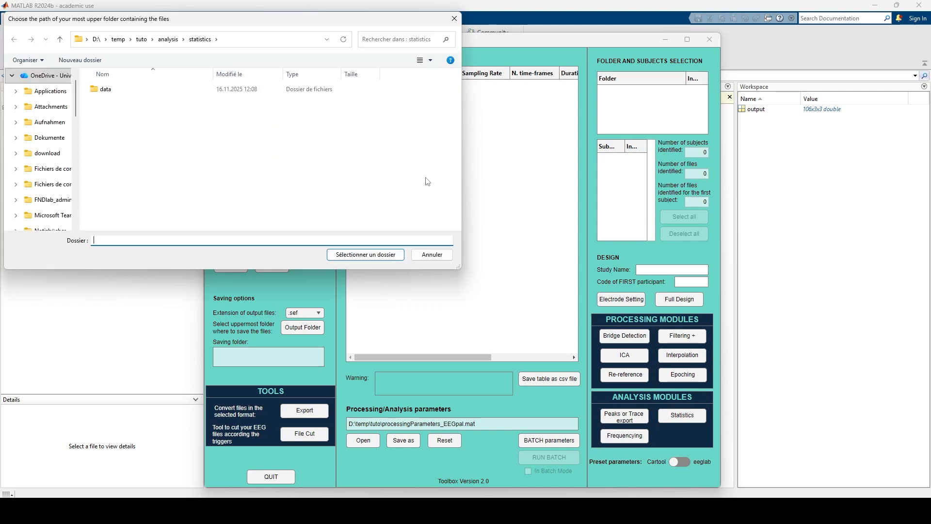
# - Load the data folder inside D:\temp\tuto\analysis\statistics as the root folder of the input files
pyautogui.doubleClick(113, 91)
pyautogui.click(368, 255)
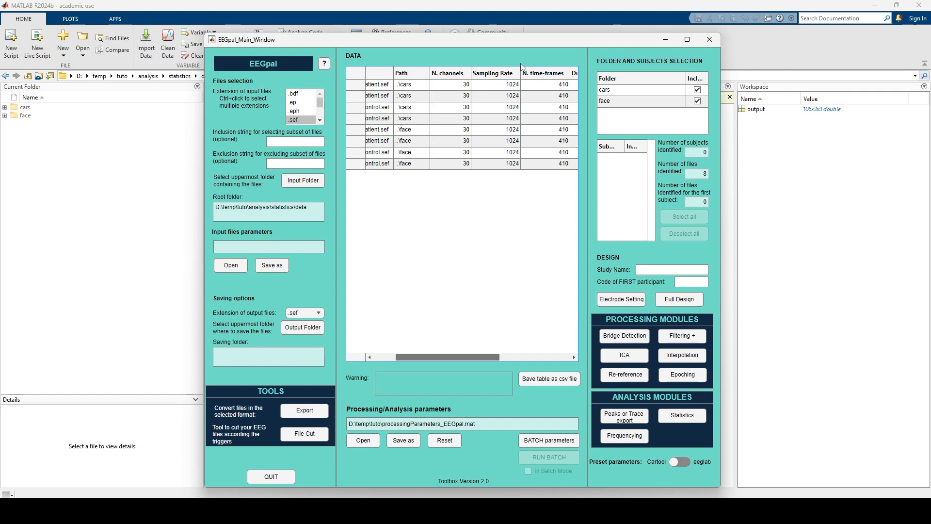
pyautogui.moveTo(471, 356); pyautogui.dragTo(522, 355)
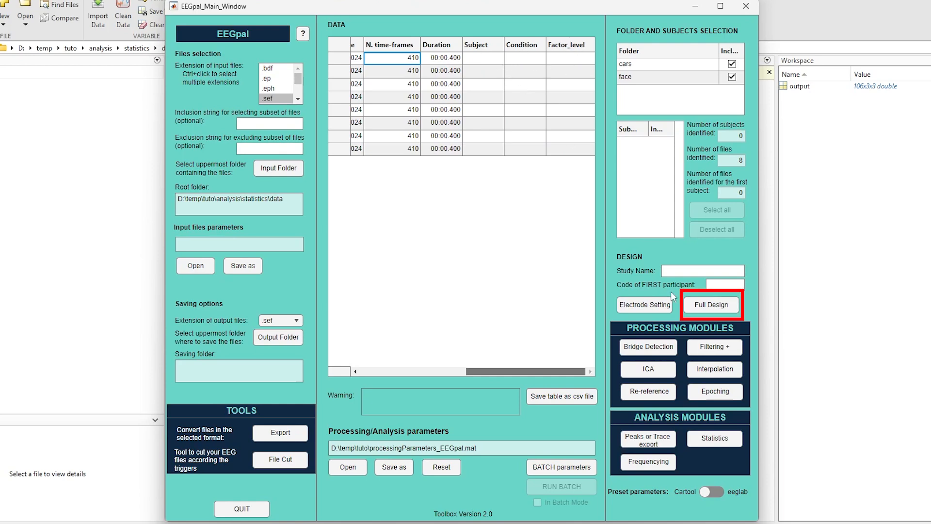
# - Start a full study design named Design with first participant code 001, 4 conditions and 2 factors
pyautogui.click(712, 309)
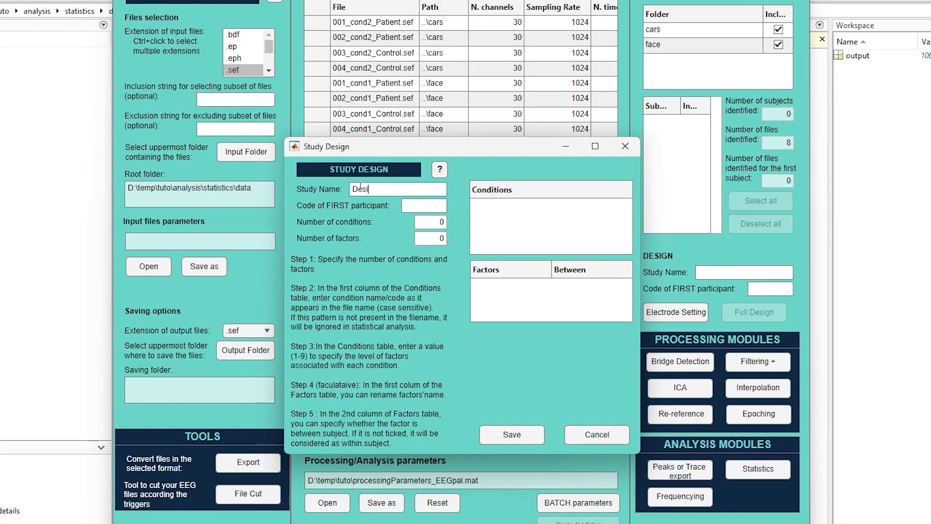
pyautogui.click(407, 204)
pyautogui.write('001')
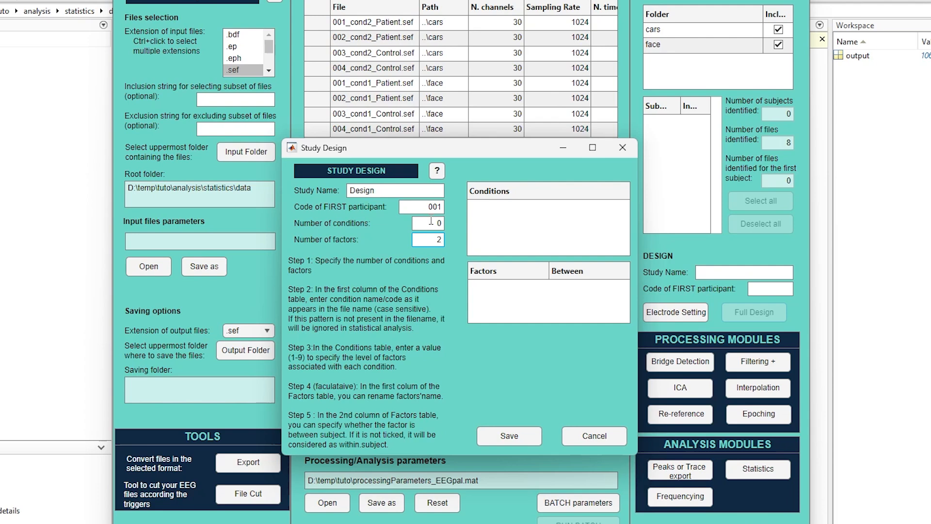
pyautogui.doubleClick(432, 223)
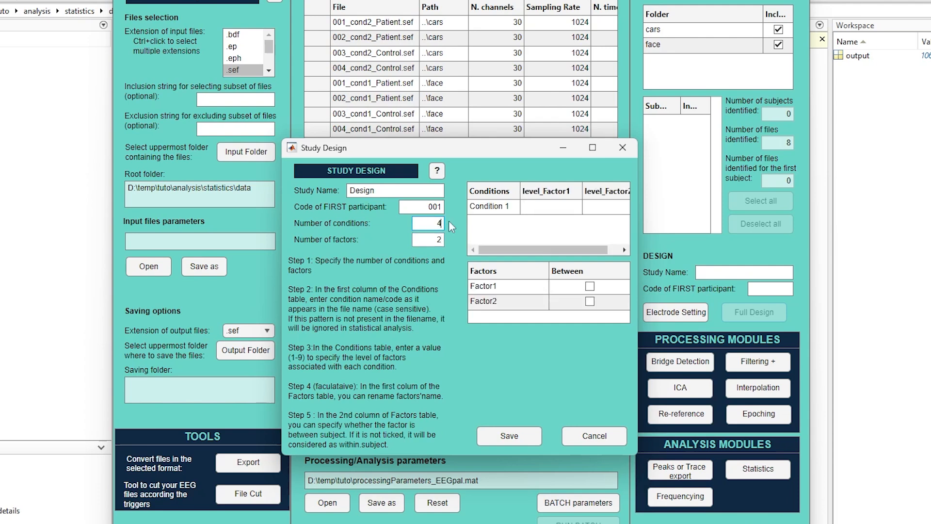
pyautogui.press('Return')
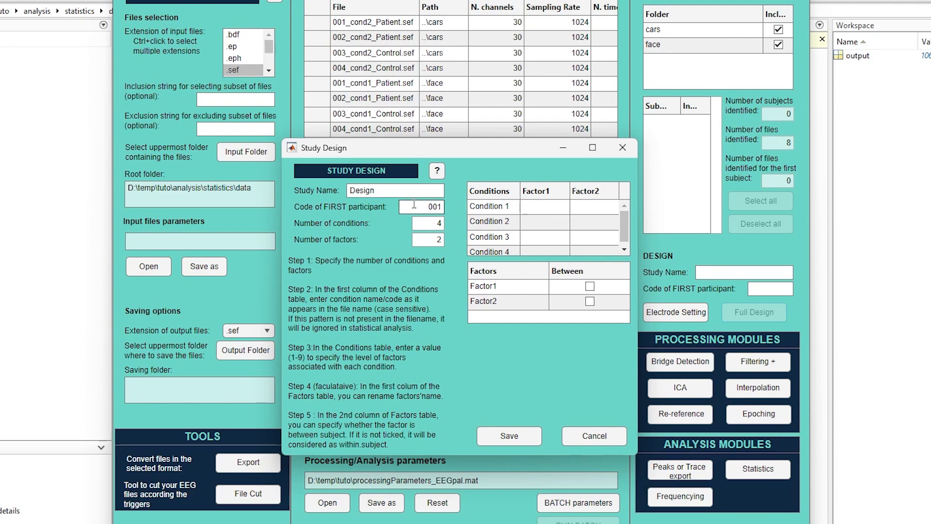
# - Name the four conditions cond1_Patient, cond2_Patient, cond1_Control and cond2_Control in the study design
pyautogui.moveTo(414, 205)
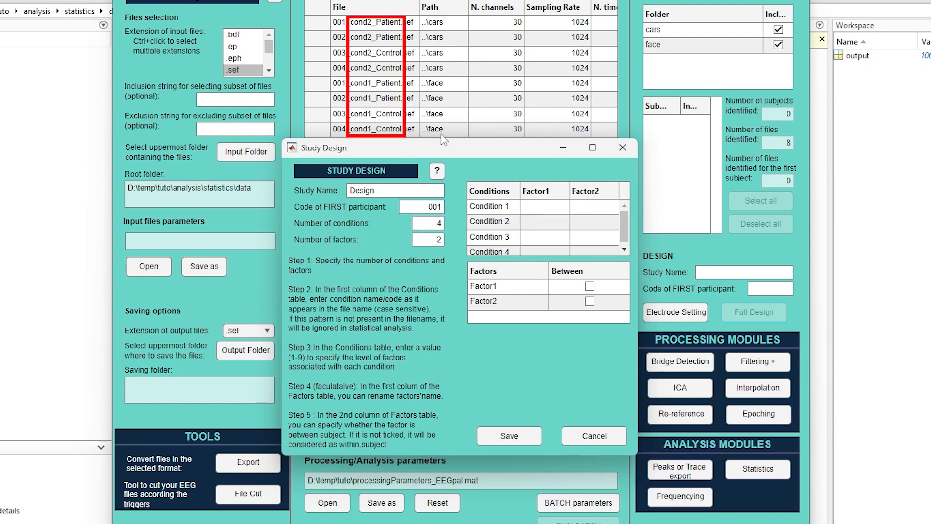
pyautogui.click(496, 207)
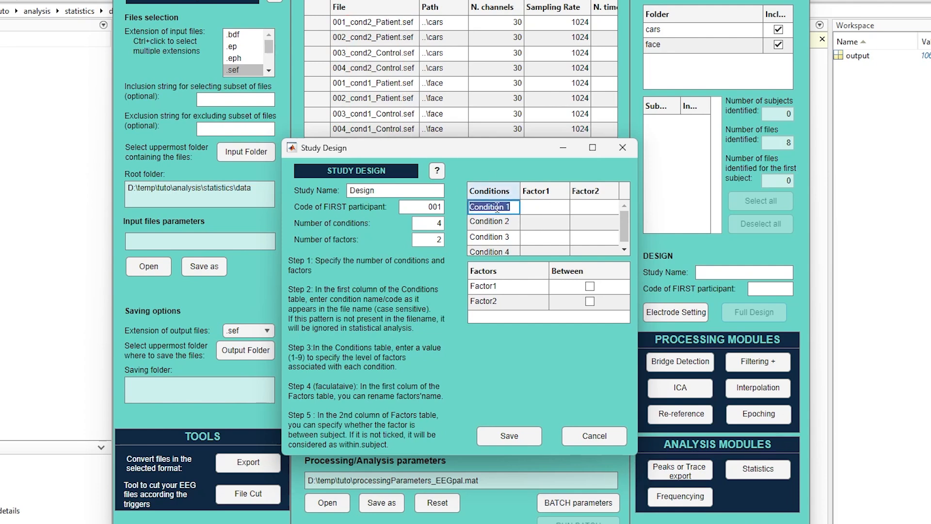
pyautogui.write('Cond1_Patient')
pyautogui.click(515, 221)
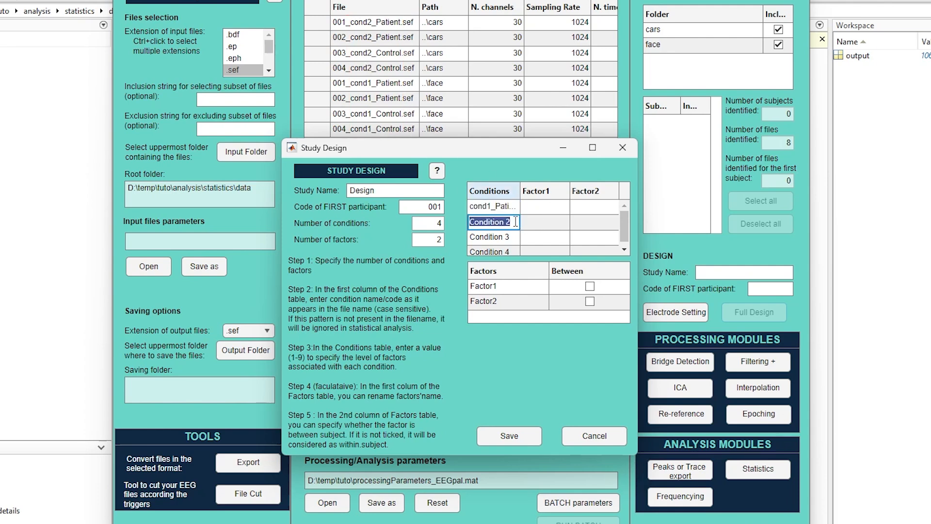
pyautogui.write('cond2_Patient')
pyautogui.click(498, 237)
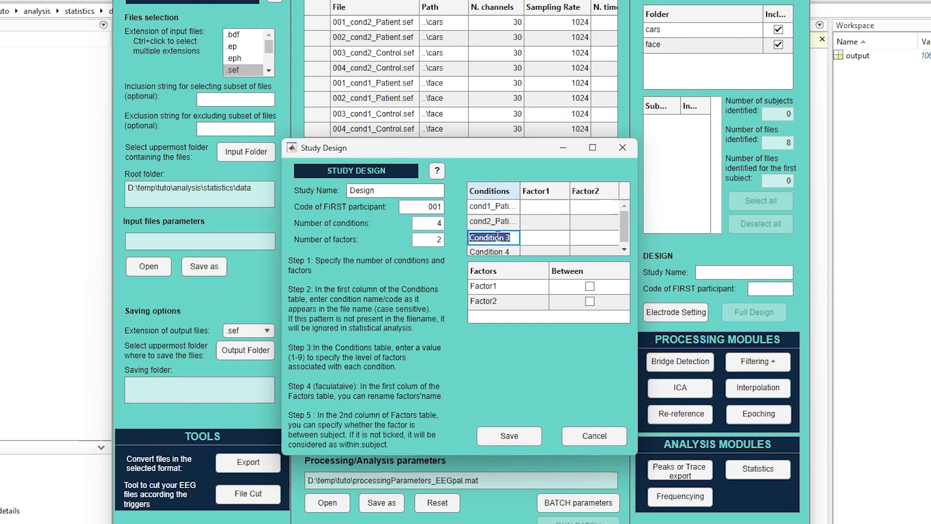
pyautogui.write('cond1_Control')
pyautogui.click(515, 251)
pyautogui.write('cond2_')
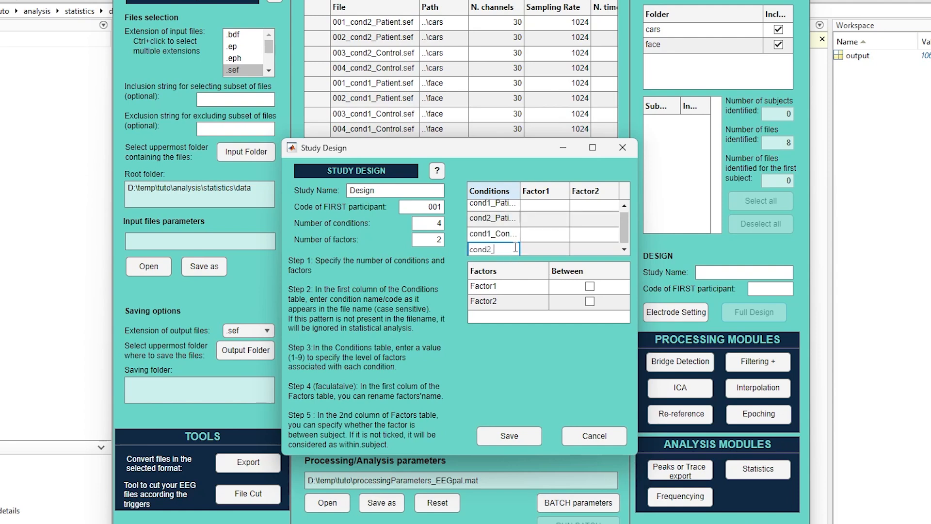
pyautogui.write('Control')
pyautogui.press('Return')
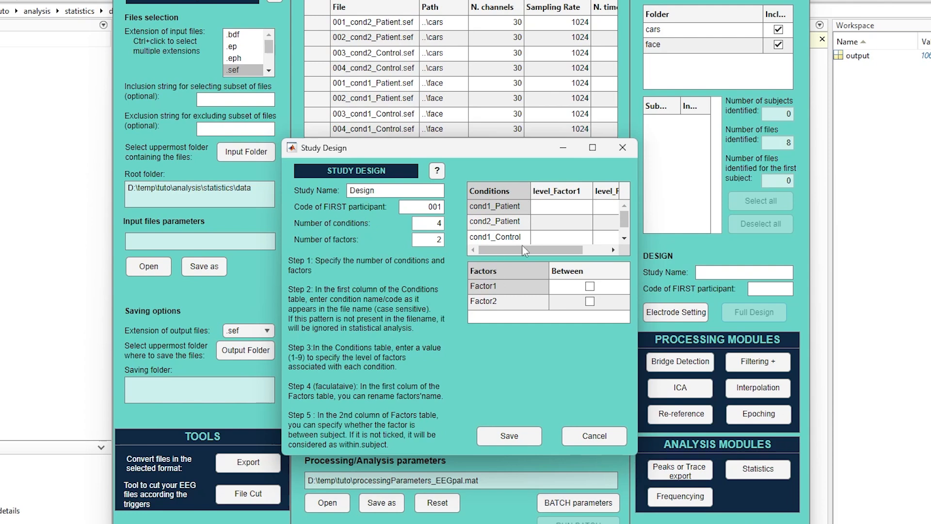
# - Rename the first factor as Population and the second factor as Condtion
pyautogui.doubleClick(505, 286)
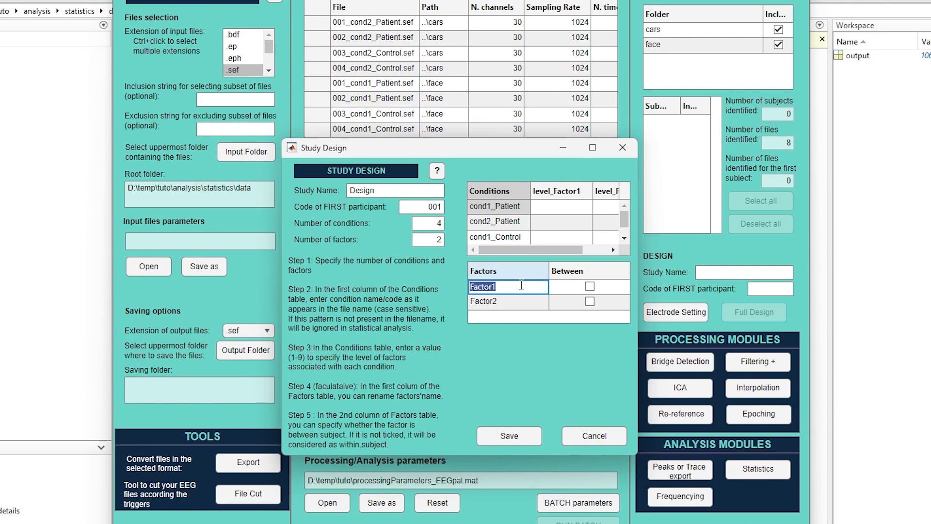
pyautogui.write('Population')
pyautogui.press('Return')
pyautogui.write('Condtion')
# - Set the Population level to 1 for both Patient conditions and 2 for both Control conditions
pyautogui.click(542, 252)
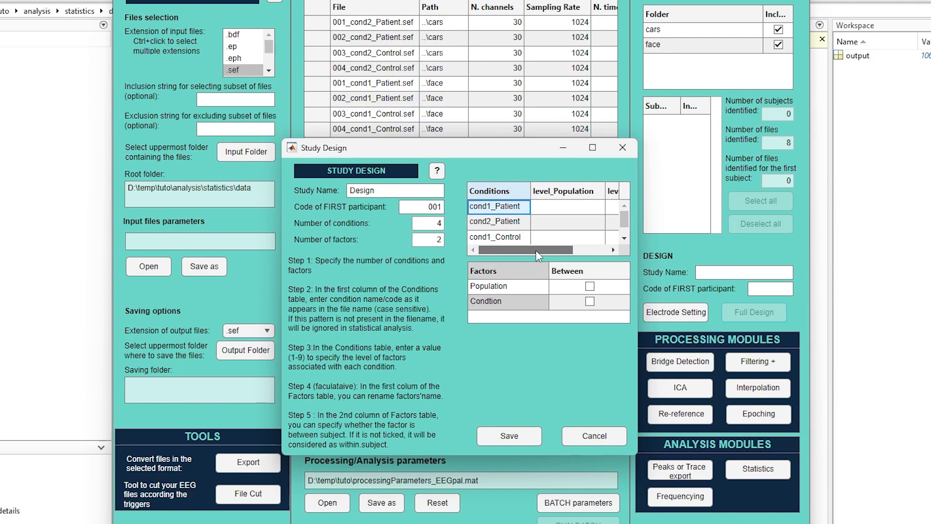
pyautogui.moveTo(536, 251); pyautogui.dragTo(539, 250)
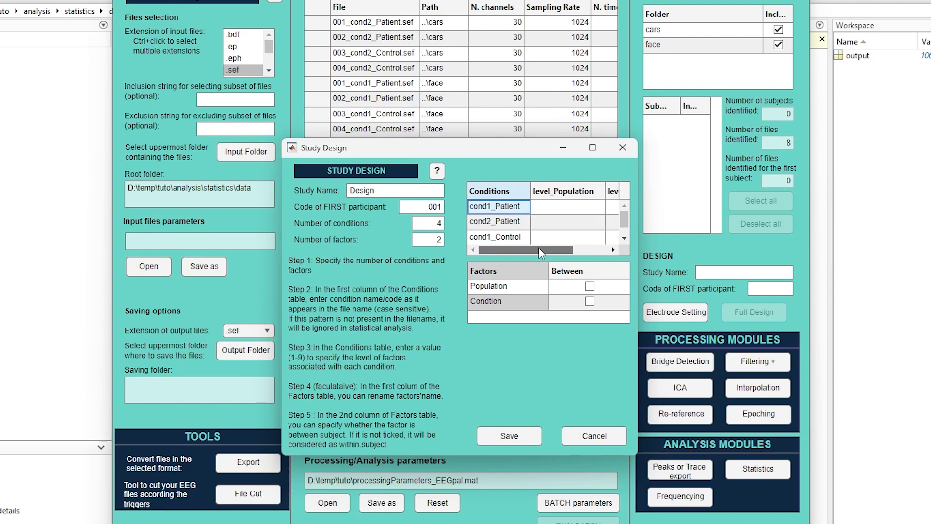
pyautogui.click(555, 211)
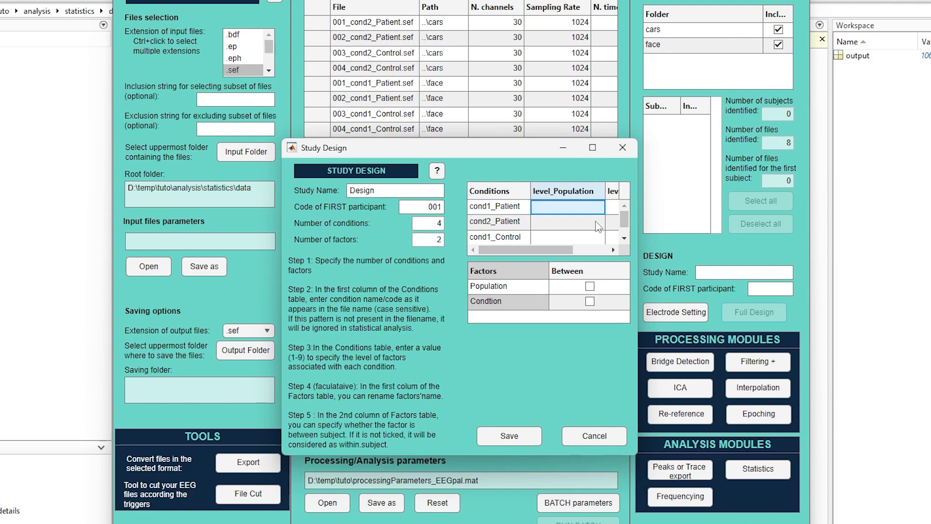
pyautogui.write('1')
pyautogui.press('Return')
pyautogui.write('1')
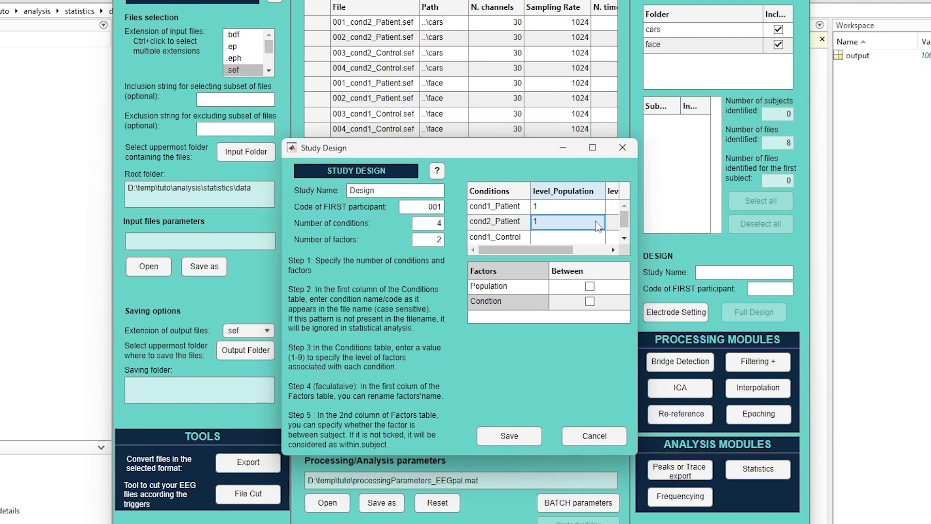
pyautogui.press('Return')
pyautogui.write('2')
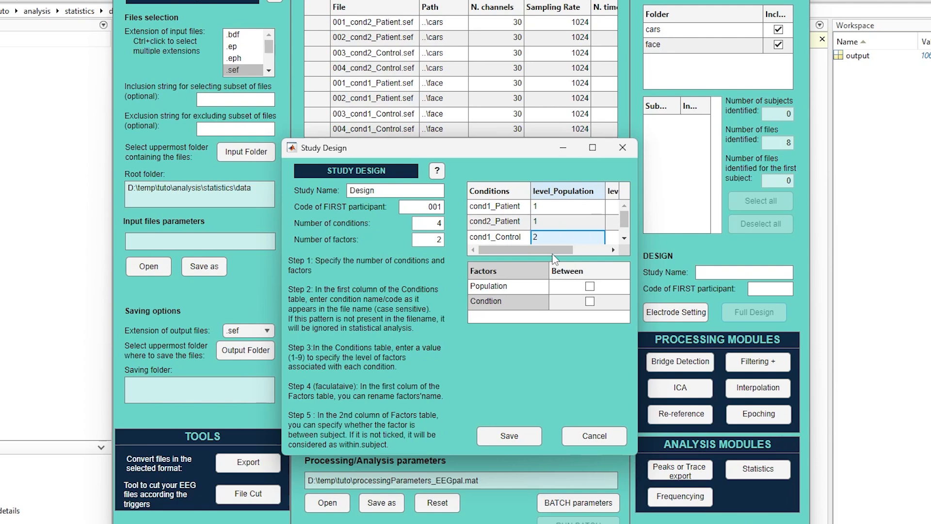
# - Set the Condtion level to 1 for both cond1 conditions and 2 for both cond2 conditions
pyautogui.moveTo(554, 250)
pyautogui.mouseDown()
pyautogui.moveTo(576, 259)
pyautogui.moveTo(550, 254)
pyautogui.mouseUp()
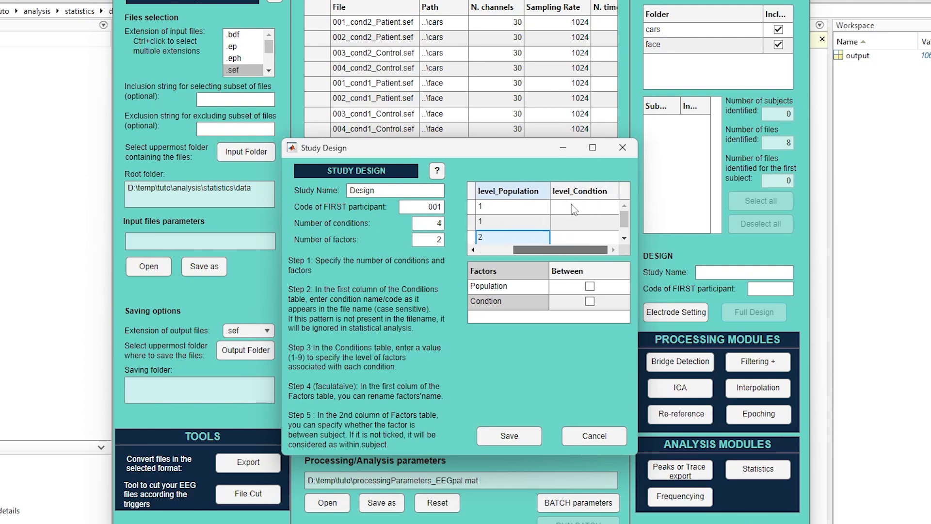
pyautogui.click(574, 208)
pyautogui.write('1')
pyautogui.press('Return')
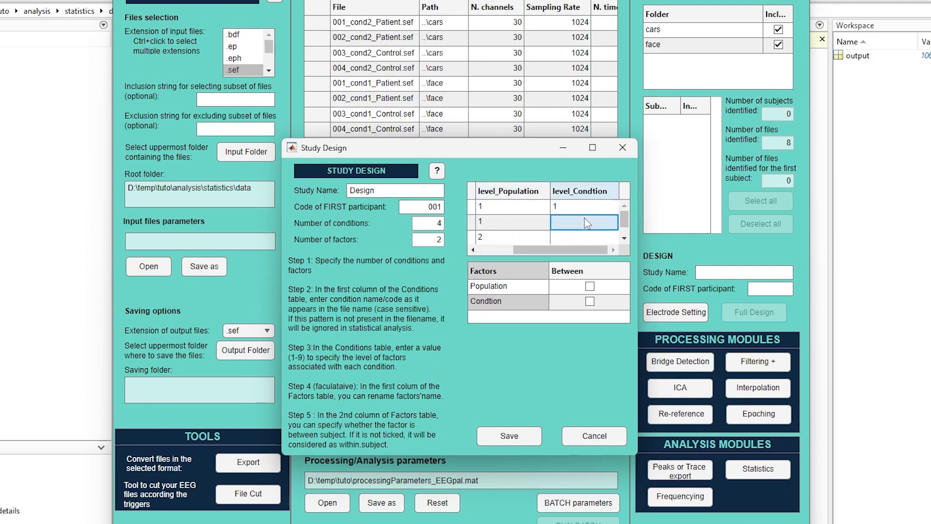
pyautogui.write('2')
pyautogui.press('Return')
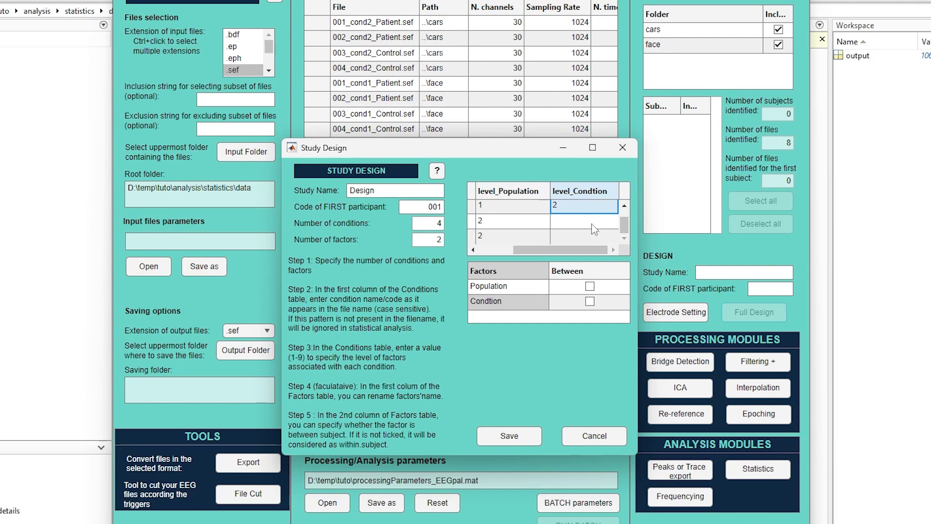
pyautogui.write('1')
pyautogui.press('Return')
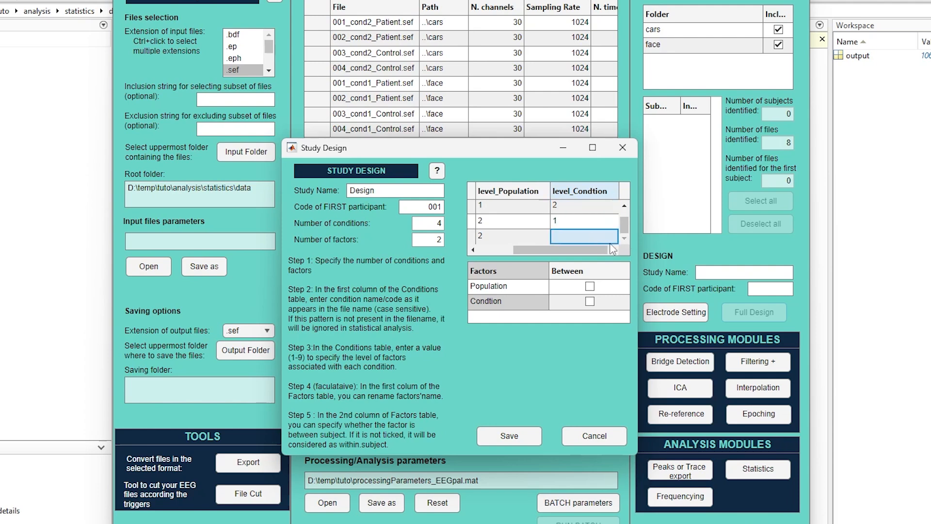
pyautogui.write('2')
pyautogui.press('Return')
# - Mark Population as a between-subject factor, save the study design and review the table's assigned conditions and factor levels
pyautogui.moveTo(589, 249); pyautogui.dragTo(551, 249)
pyautogui.moveTo(625, 225); pyautogui.dragTo(561, 166)
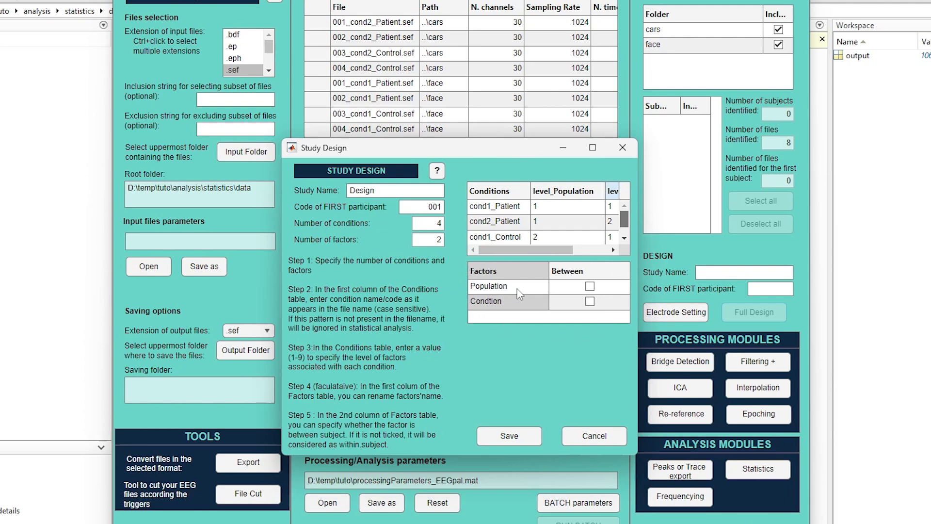
pyautogui.click(590, 287)
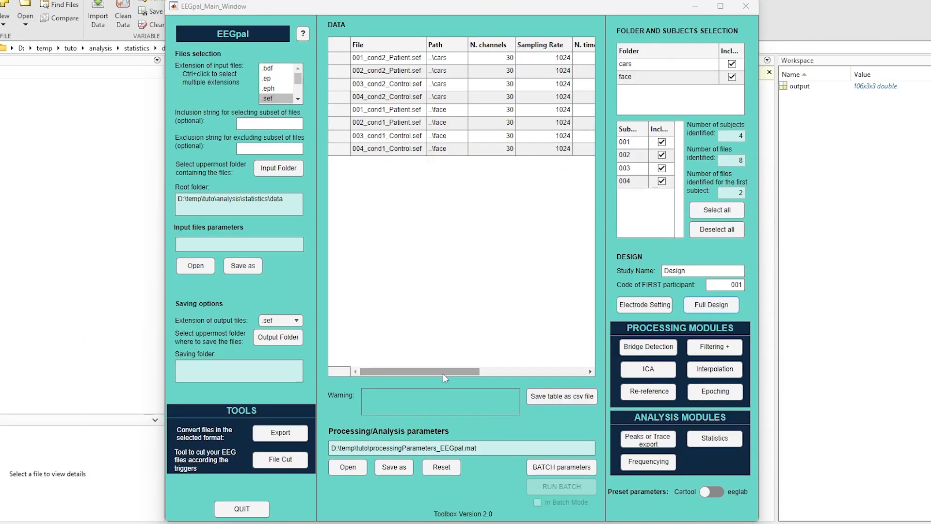
pyautogui.moveTo(438, 391); pyautogui.dragTo(552, 373)
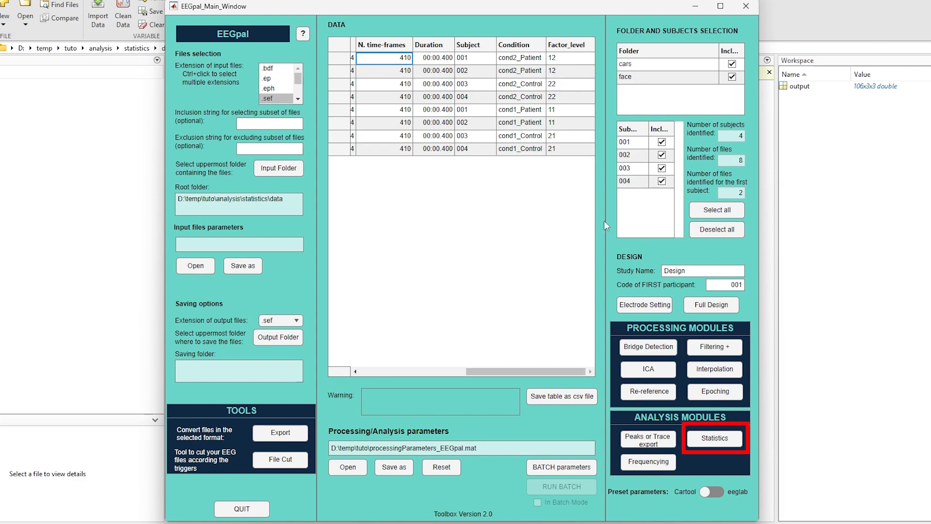
# - Open the Statistics module and set the time interval from 100 ms to the end of the file, without time averaging
pyautogui.click(726, 439)
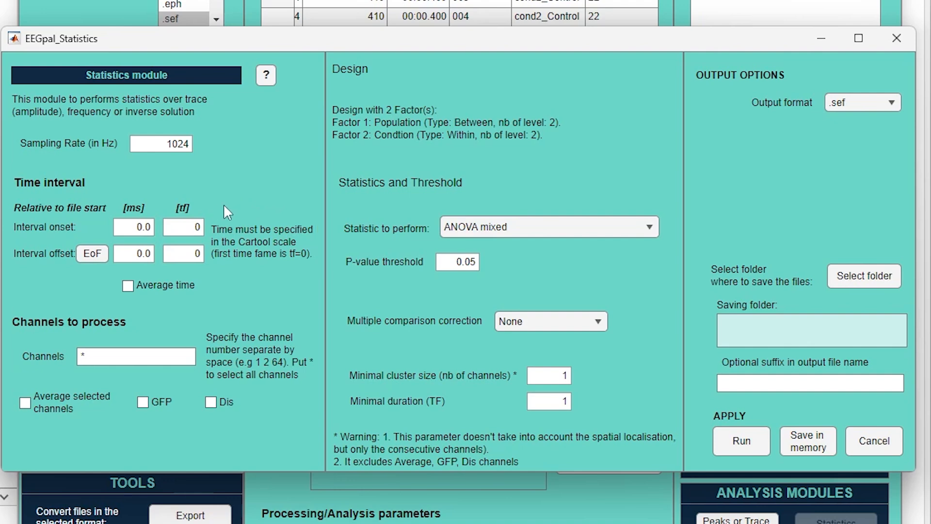
pyautogui.moveTo(134, 225); pyautogui.dragTo(150, 226)
pyautogui.write('100')
pyautogui.click(93, 255)
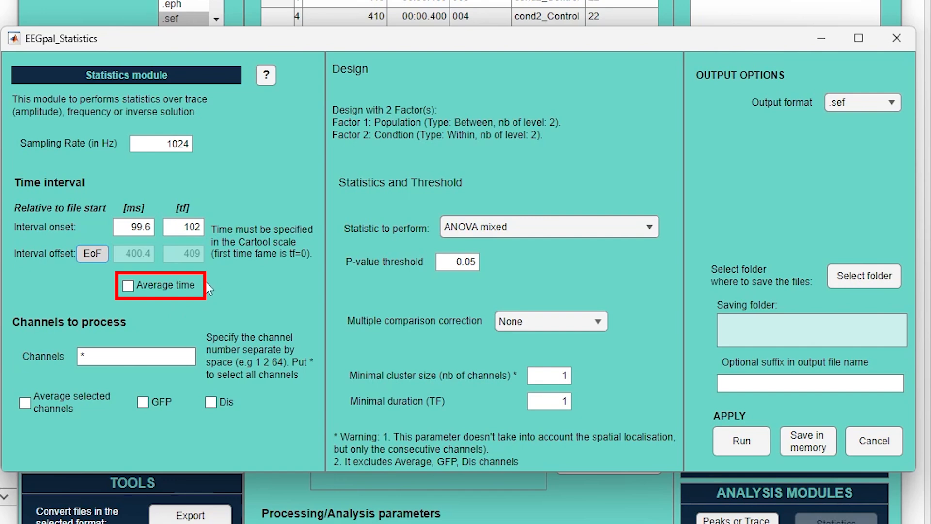
pyautogui.click(128, 286)
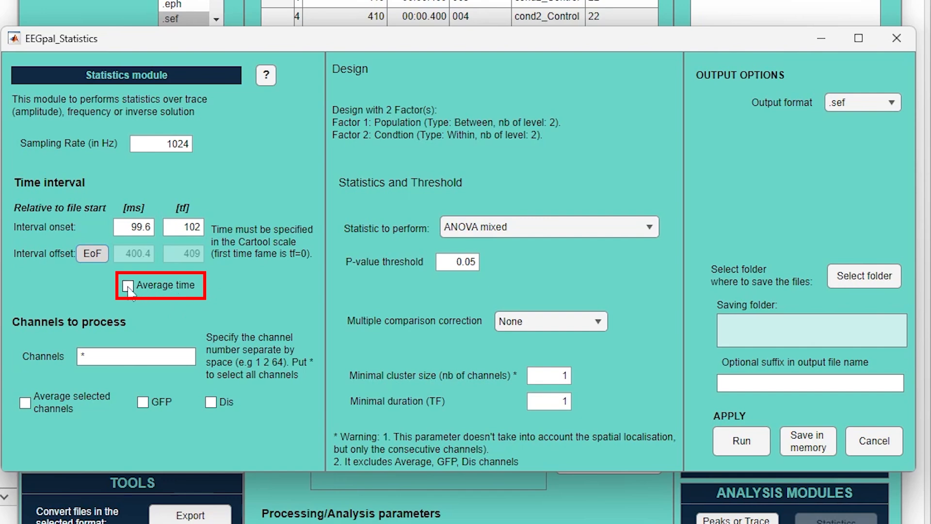
pyautogui.click(205, 282)
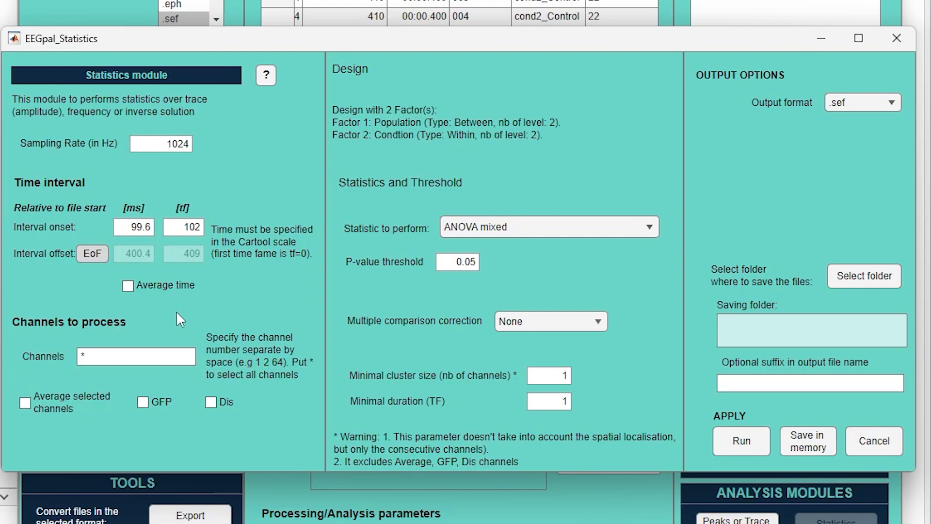
# - Restrict the statistics to channel 28 and include the GFP and Dis measures
pyautogui.click(91, 355)
pyautogui.write('28')
pyautogui.click(210, 404)
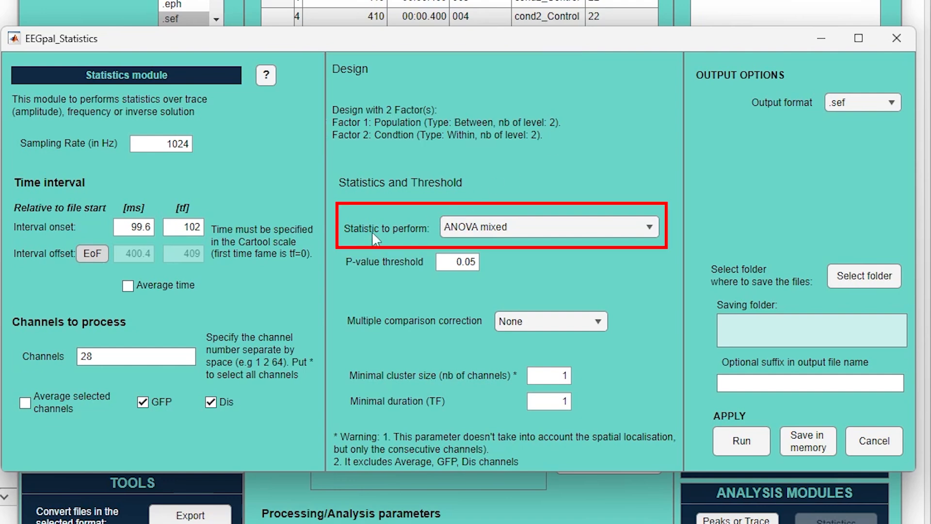
# - Choose ANOVA mixed as the statistic to perform for the two-factor design
pyautogui.click(654, 230)
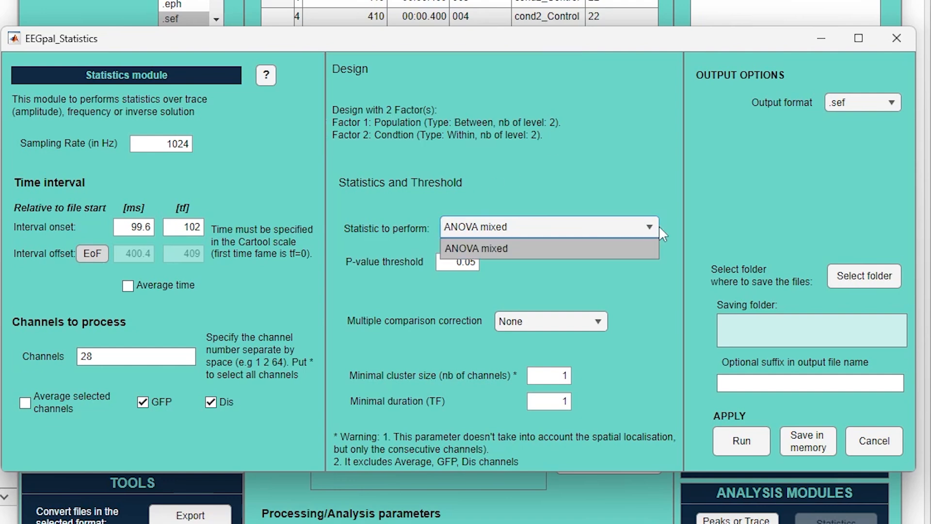
pyautogui.click(591, 230)
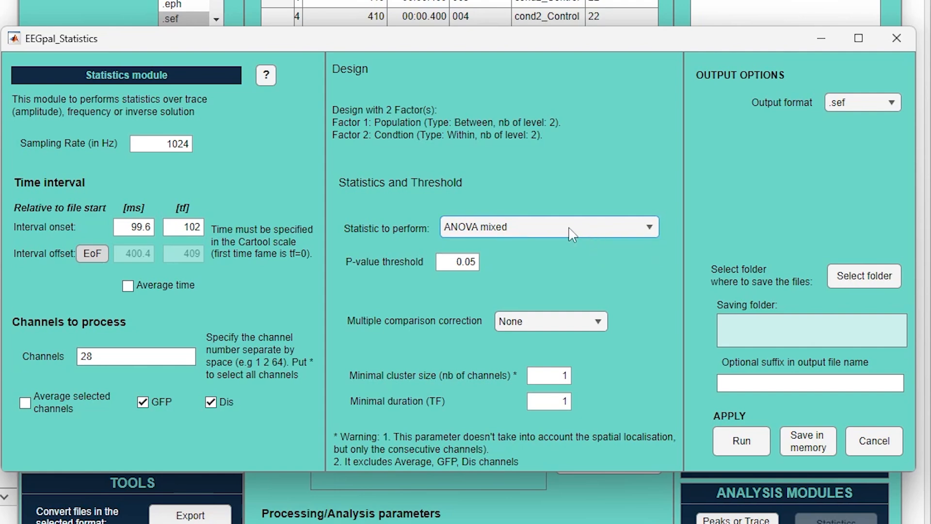
pyautogui.click(573, 235)
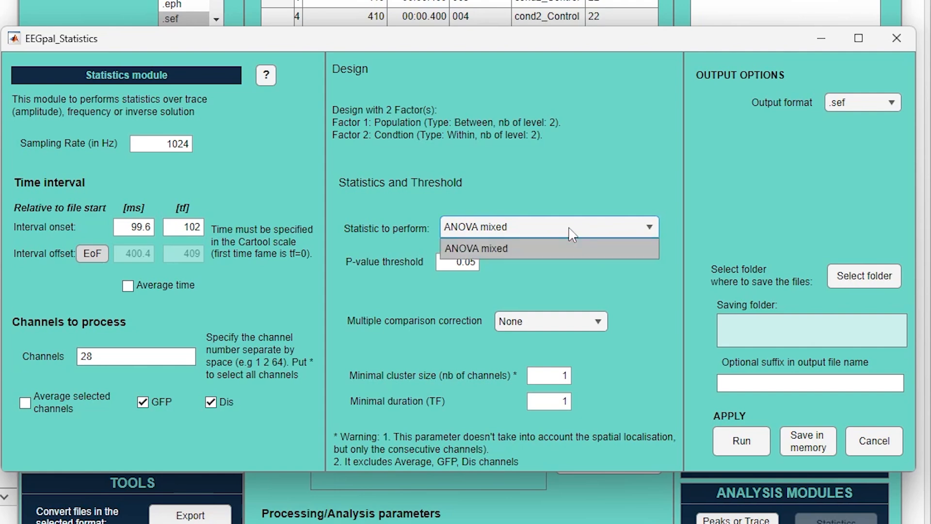
pyautogui.click(558, 248)
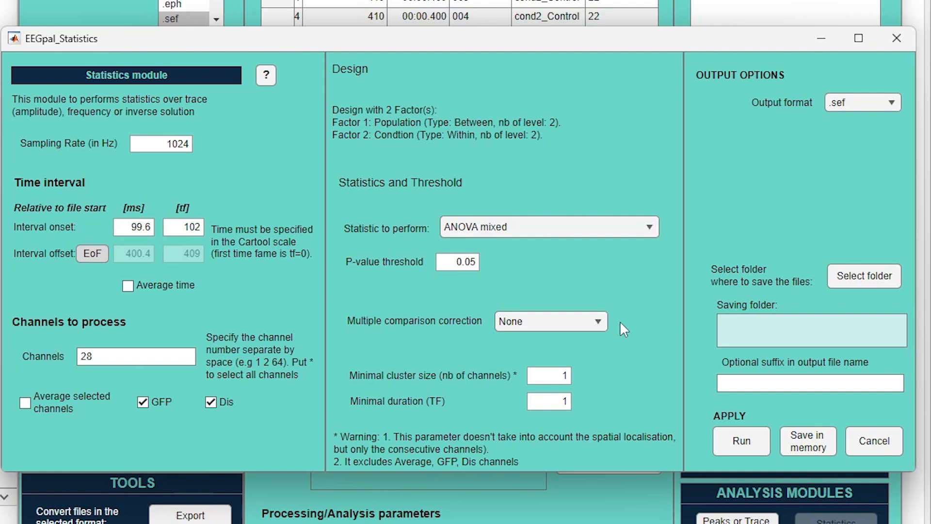
# - Leave the multiple comparison correction at None and set the minimal duration to 10 time frames
pyautogui.click(597, 321)
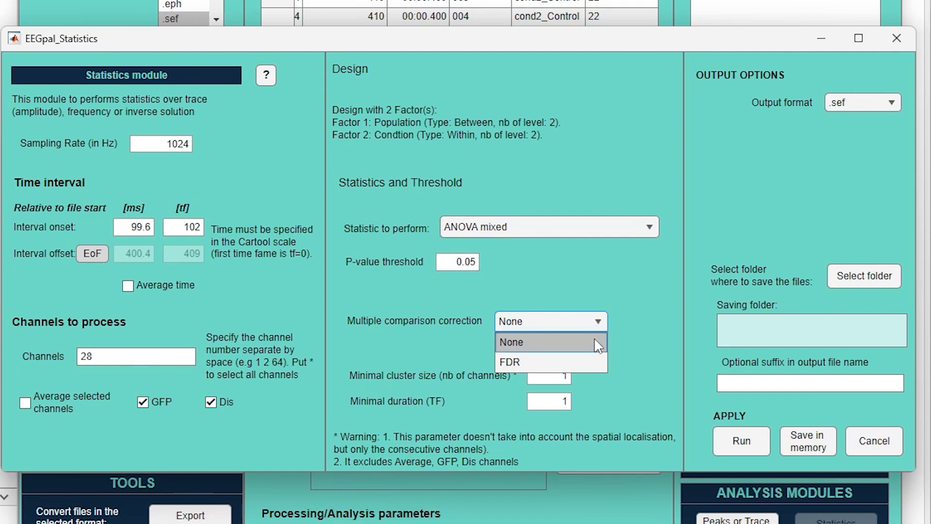
pyautogui.click(587, 363)
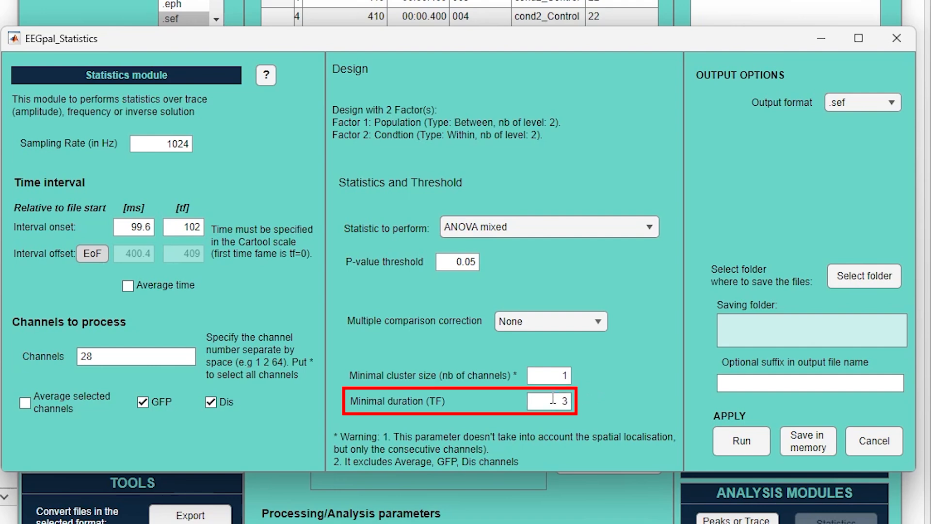
pyautogui.moveTo(554, 400); pyautogui.dragTo(586, 397)
pyautogui.press('Return')
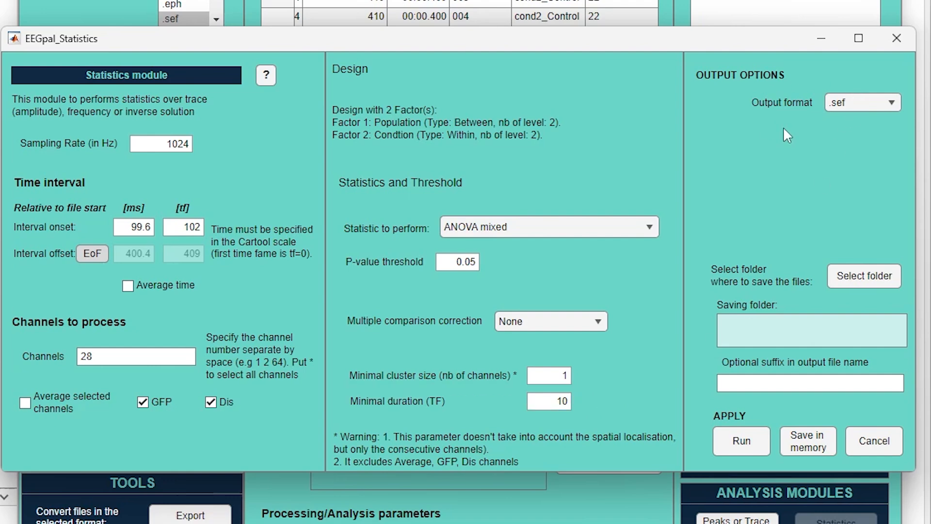
# - Keep .sef as the output format and choose D:\temp\tuto\analysis\statistics as the saving folder
pyautogui.click(861, 110)
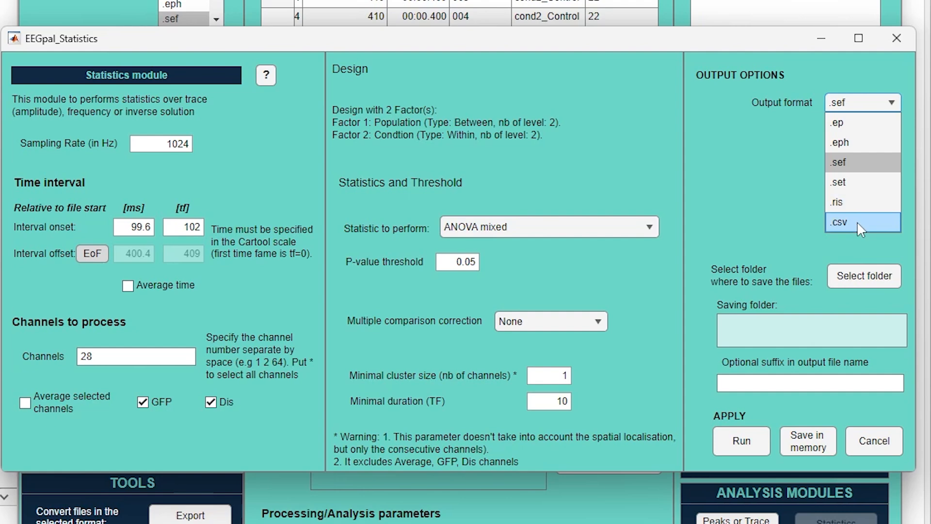
pyautogui.click(873, 255)
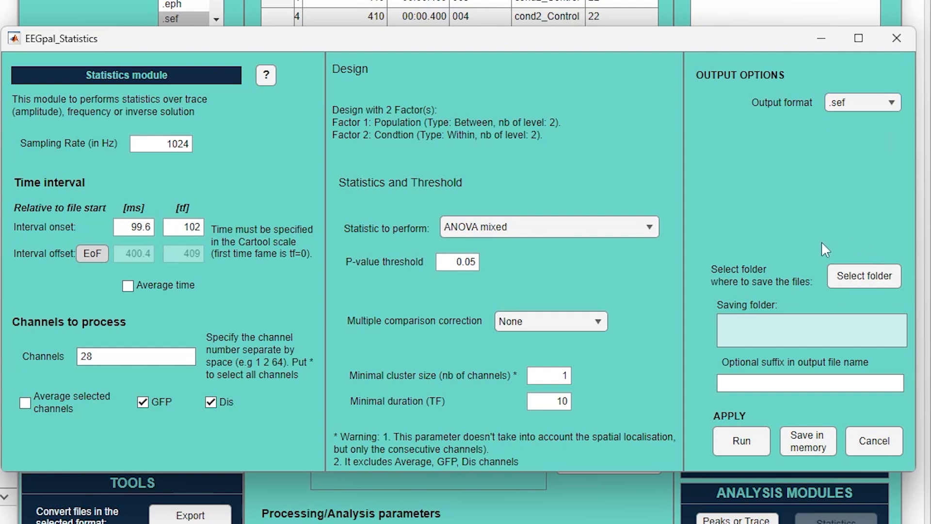
pyautogui.click(857, 277)
pyautogui.press('Return')
# - Add the suffix tuto to the output file names and run the mixed ANOVA
pyautogui.click(805, 382)
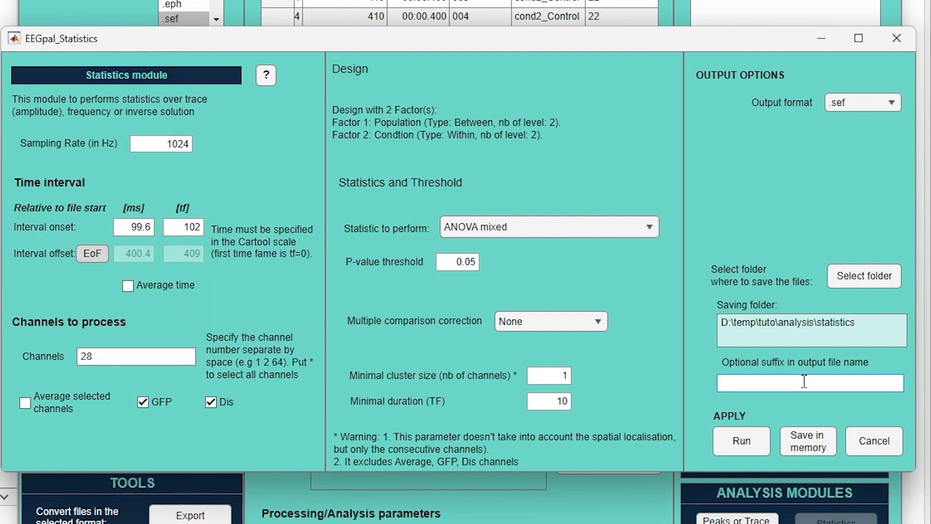
pyautogui.write('tuto')
pyautogui.click(749, 442)
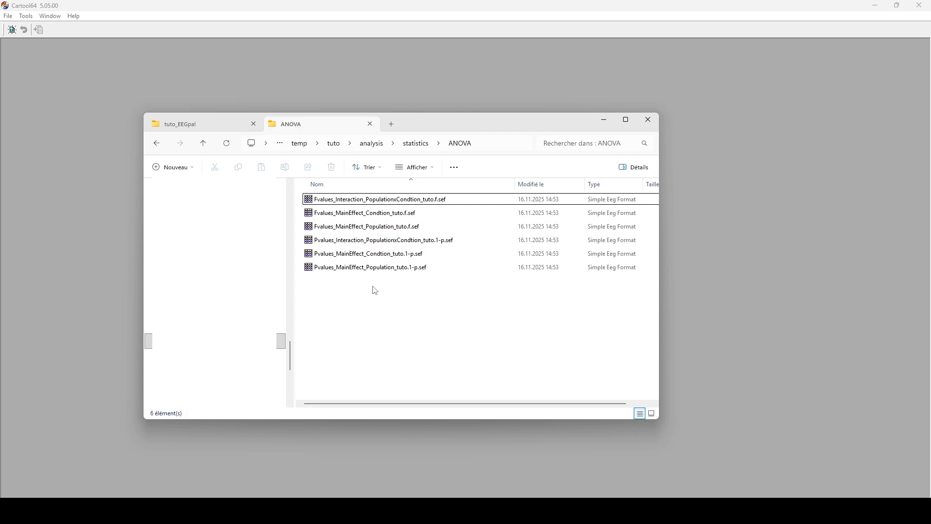
# - Switch to the ANOVA results folder in File Explorer and review the groups of F-value and p-value files
pyautogui.keyDown('shift'); pyautogui.click(359, 226); pyautogui.keyUp('shift')
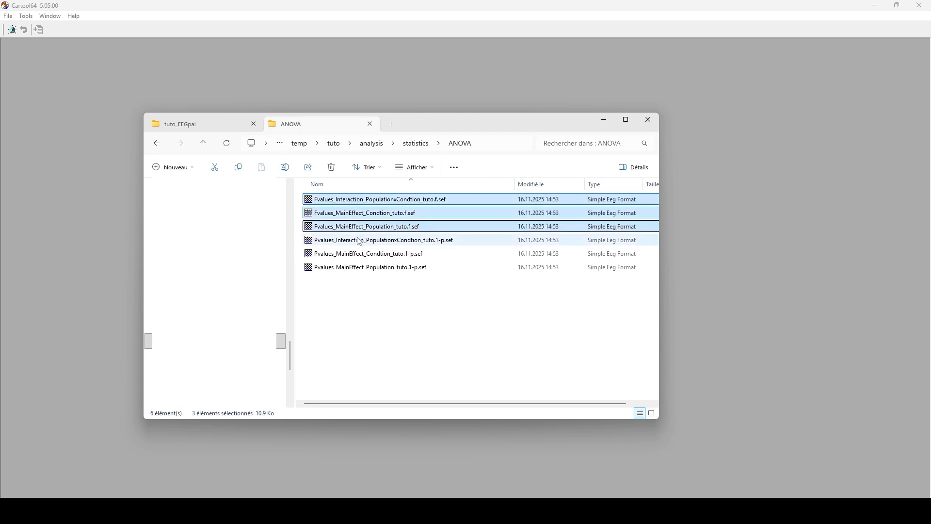
pyautogui.click(359, 241)
pyautogui.keyDown('shift'); pyautogui.click(367, 270); pyautogui.keyUp('shift')
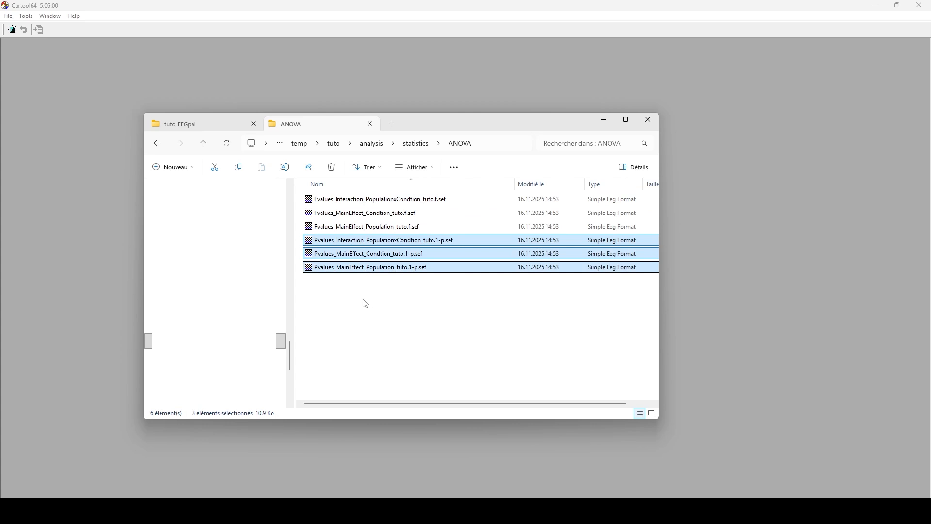
pyautogui.click(366, 301)
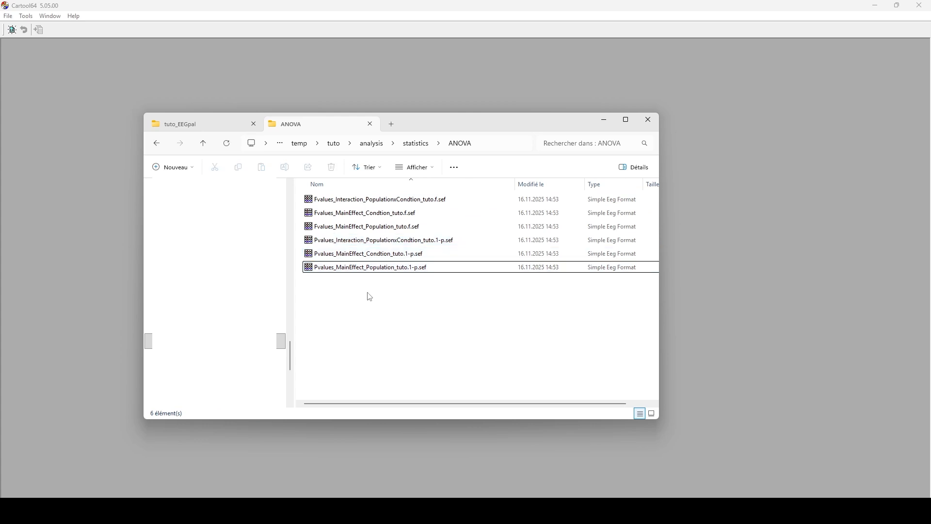
# - Review the individual result files for the Population and Condtion main effects and their interaction
pyautogui.click(380, 255)
pyautogui.click(387, 269)
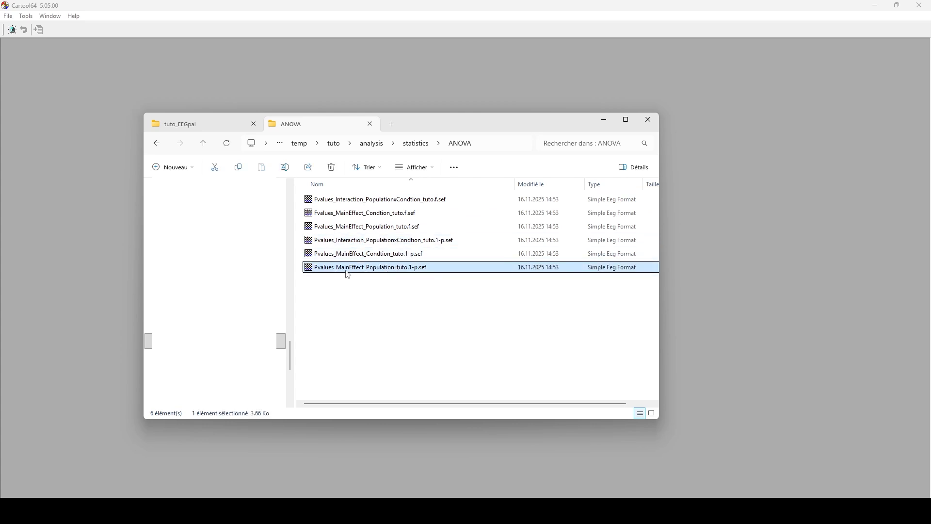
pyautogui.click(378, 257)
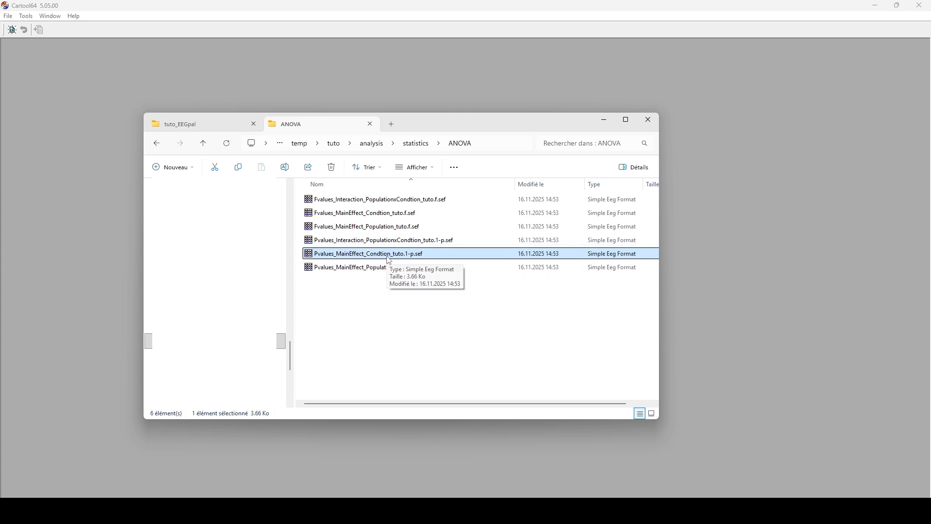
pyautogui.click(404, 242)
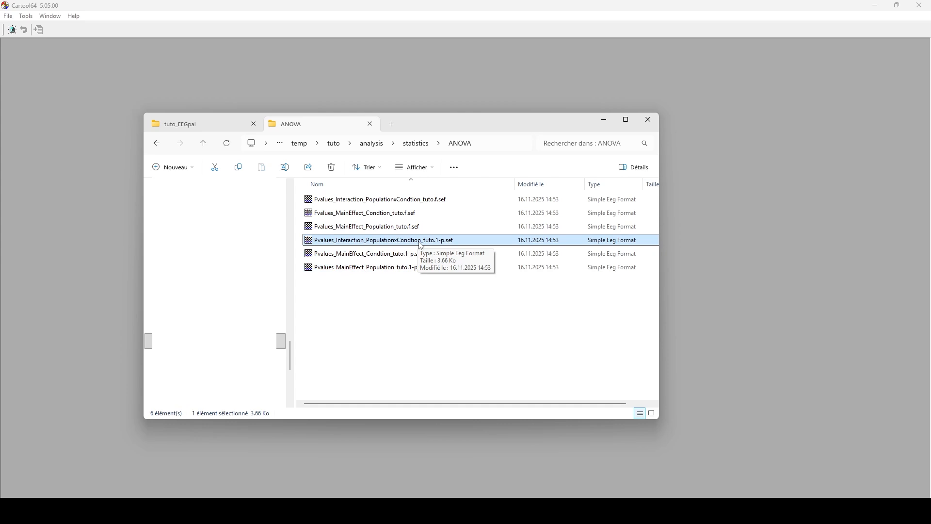
pyautogui.press('Up')
pyautogui.press('Up')
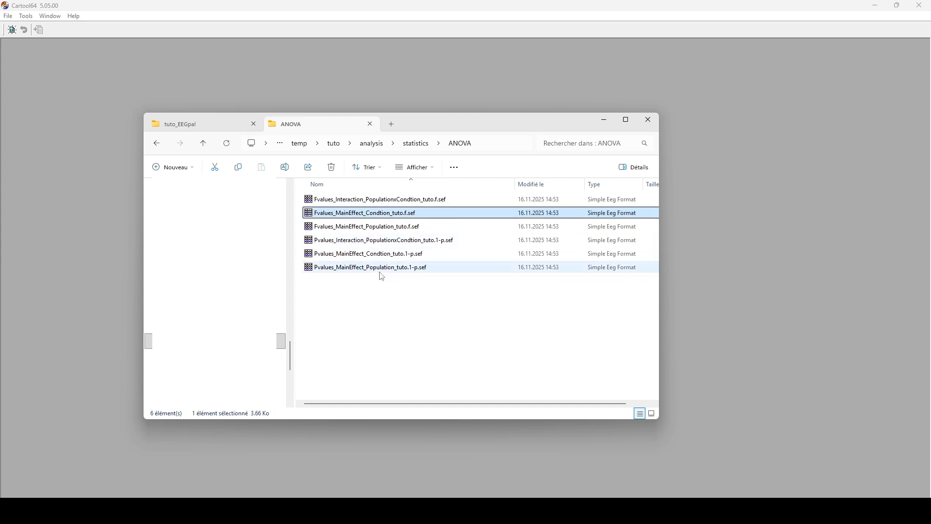
# - Open Pvalues_MainEffect_Population_tuto.1-p.sef in Cartool and examine the significant period on channel PO8 from its start to its end
pyautogui.click(382, 276)
pyautogui.moveTo(406, 272); pyautogui.dragTo(309, 103)
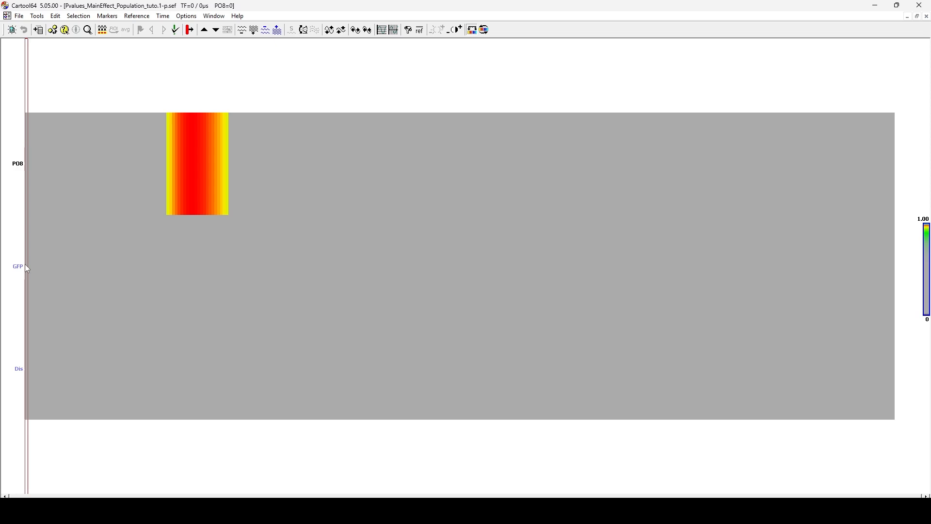
pyautogui.click(168, 120)
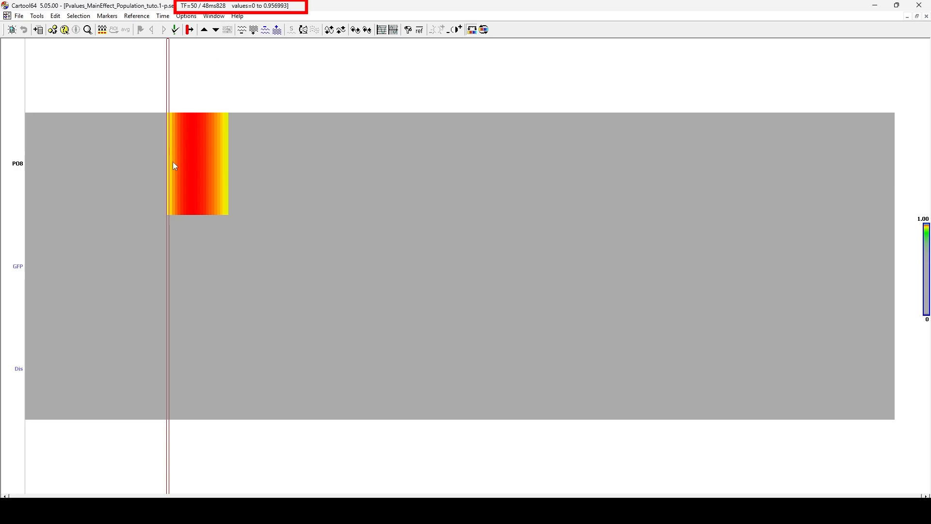
pyautogui.moveTo(168, 160); pyautogui.dragTo(229, 159)
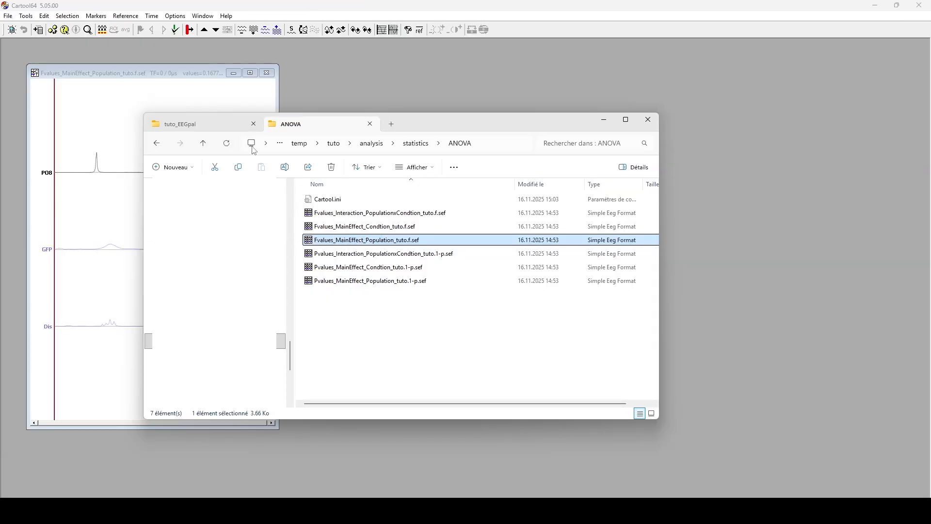
# - Maximize Fvalues_MainEffect_Population_tuto.f.sef and examine the F values at the PO8 peak and in the time frames following it
pyautogui.click(251, 73)
pyautogui.click(164, 159)
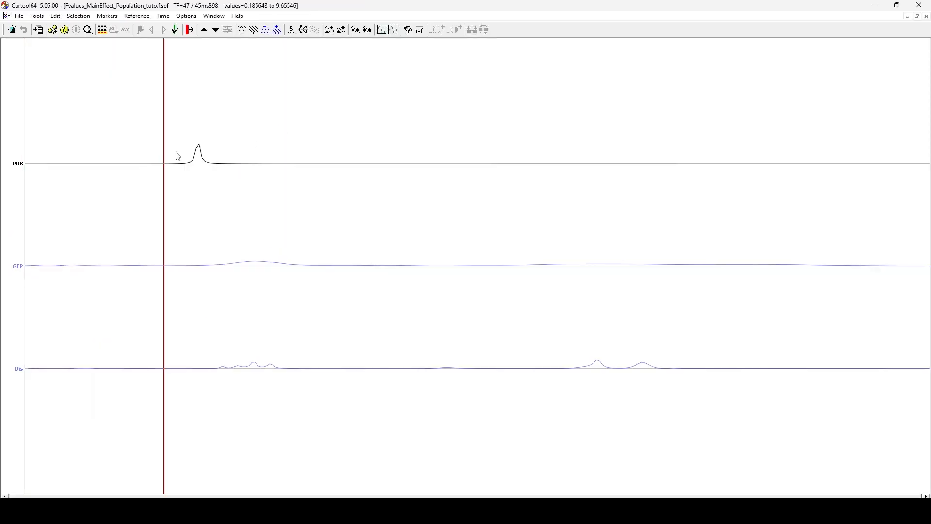
pyautogui.click(193, 154)
pyautogui.click(196, 154)
pyautogui.click(199, 154)
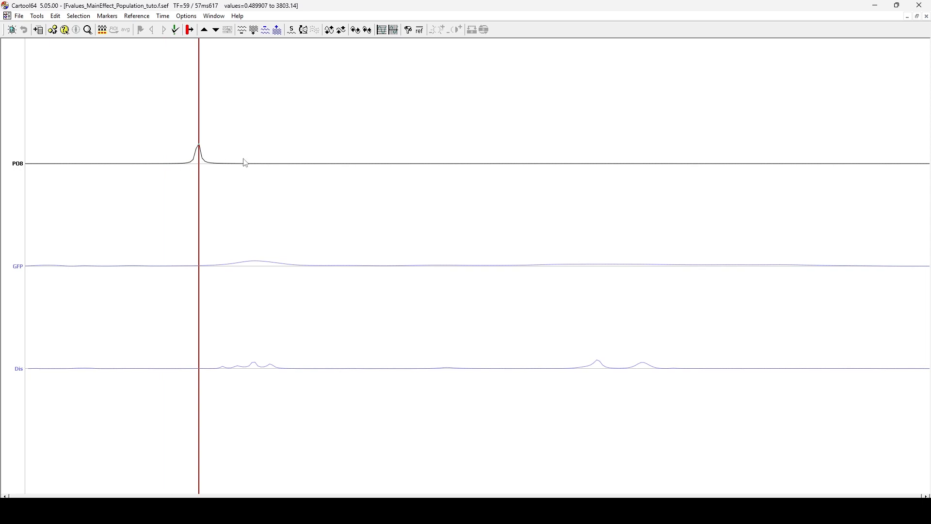
pyautogui.press('Right')
pyautogui.press('Right')
pyautogui.press('Right')
pyautogui.press('Right')
pyautogui.press('Right')
pyautogui.press('Right')
pyautogui.press('Right')
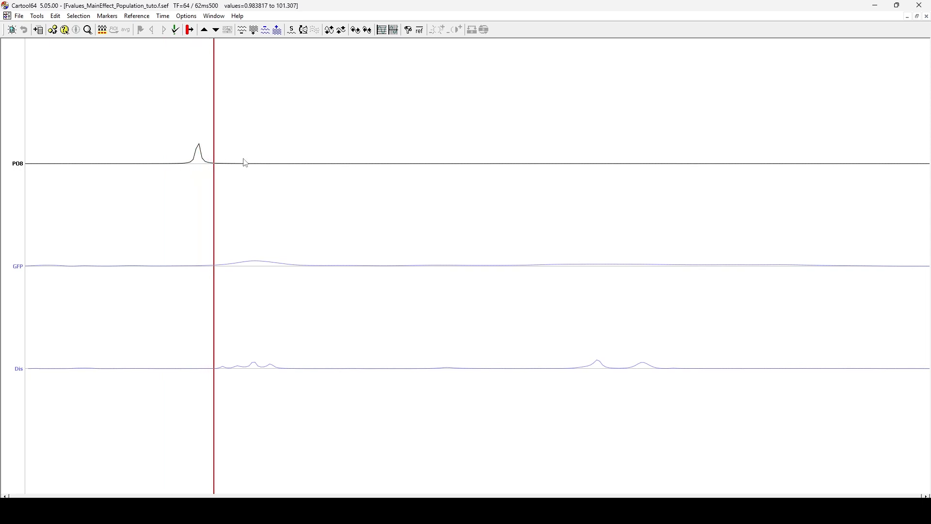
pyautogui.press('Right')
pyautogui.press('Right')
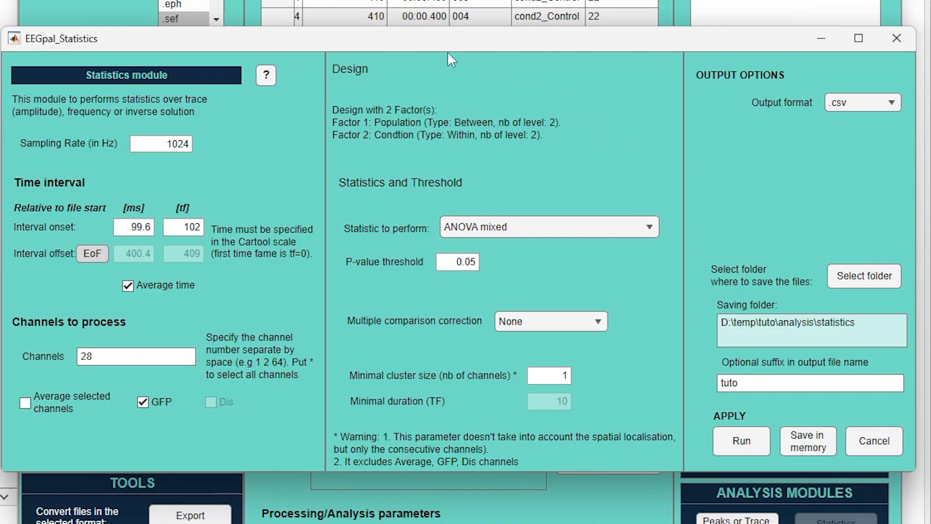
# - Open the help manual of the EEGpal Statistics module to consult its parameter descriptions
pyautogui.click(266, 75)
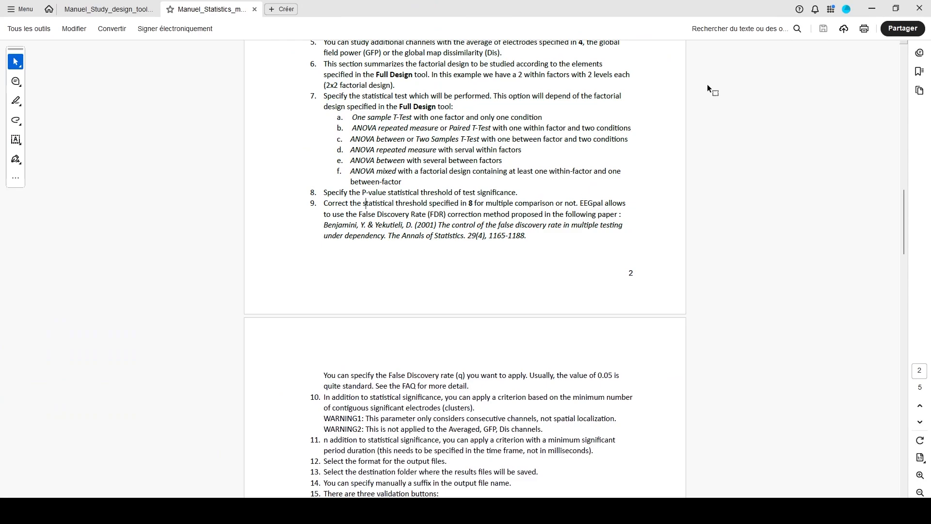